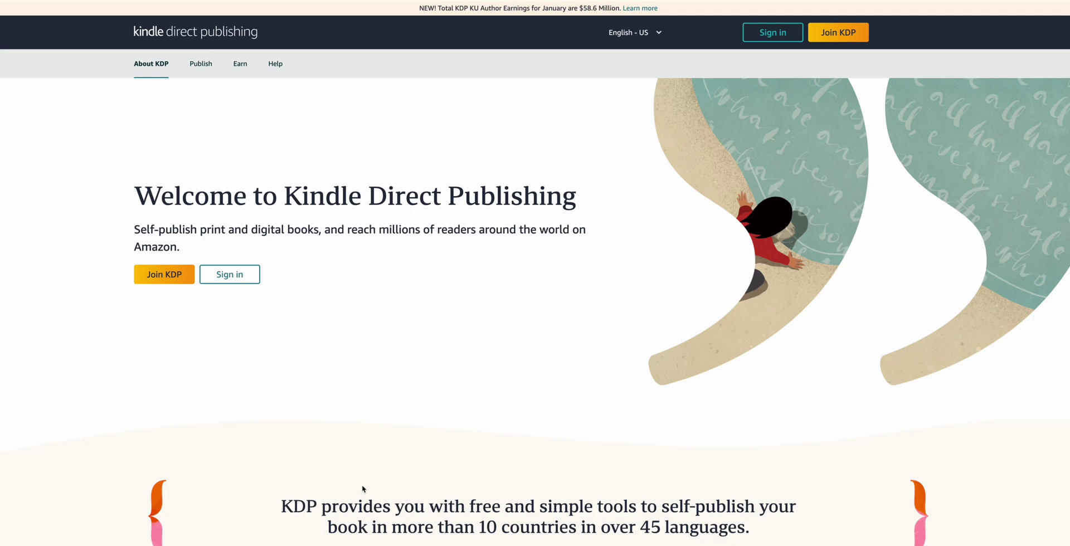
- Go from the KDP welcome page to the Amazon sign-in page
{"action": "left_click", "coordinate": [221, 279]}
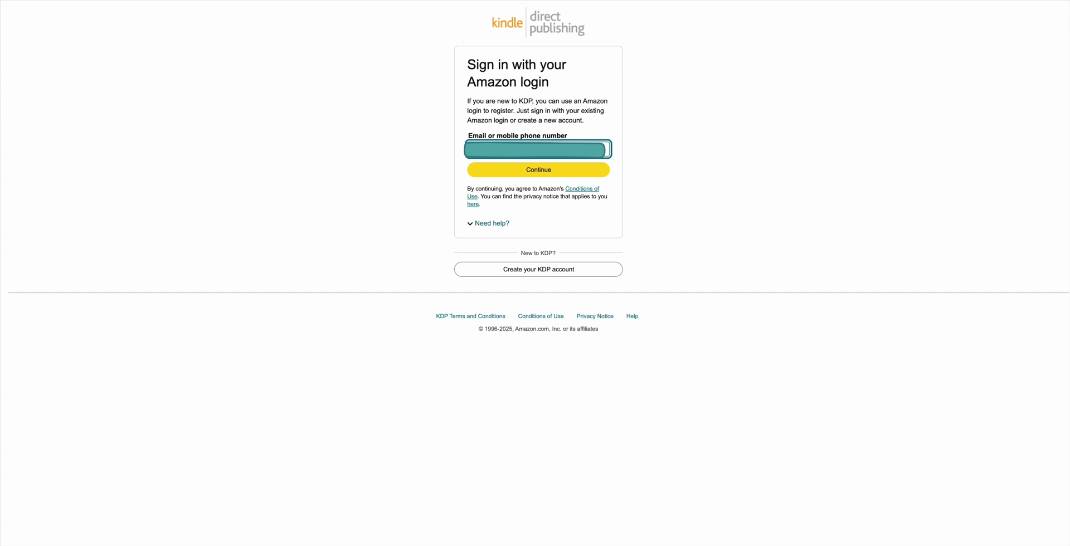
- Sign in with the account e-mail and the account password
{"action": "key", "text": "Return"}
{"action": "type", "text": "•••••"}
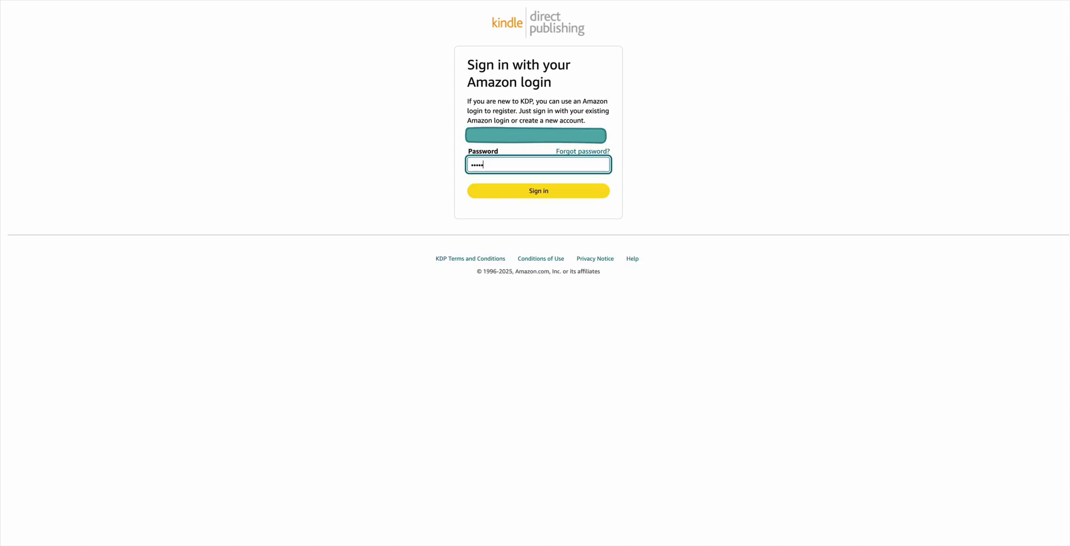
{"action": "type", "text": "•"}
{"action": "key", "text": "Return"}
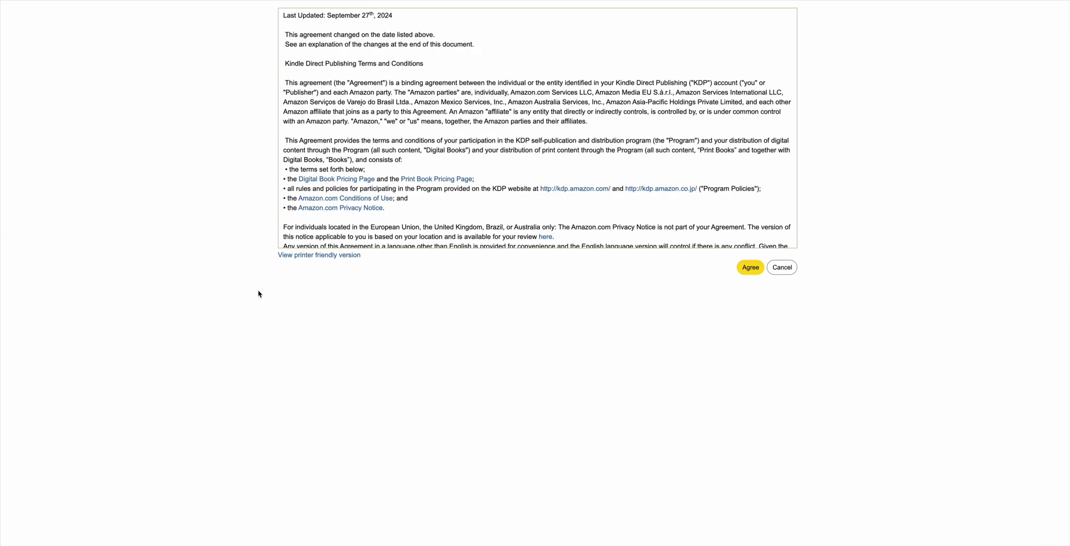
- Agree to the KDP terms and conditions and go to Your Account
{"action": "left_click", "coordinate": [748, 267]}
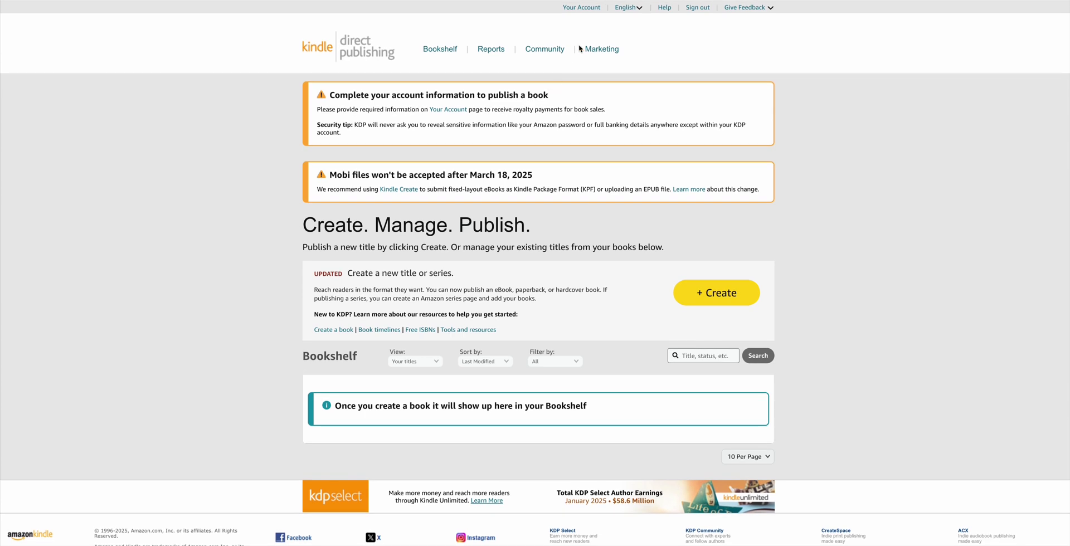
{"action": "left_click", "coordinate": [586, 11]}
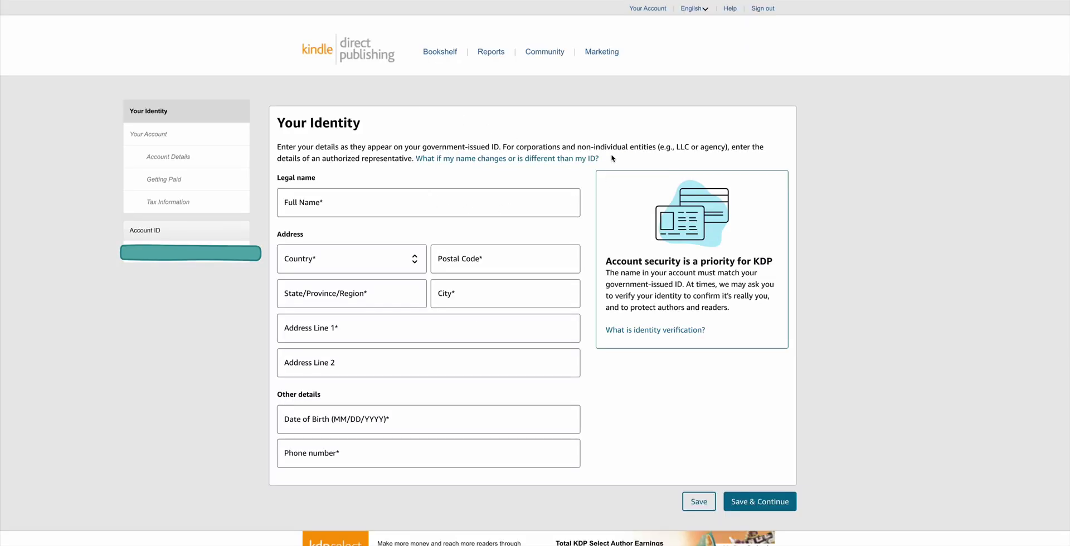
- Paste the legal full name into the Your Identity name field
{"action": "left_click", "coordinate": [502, 206]}
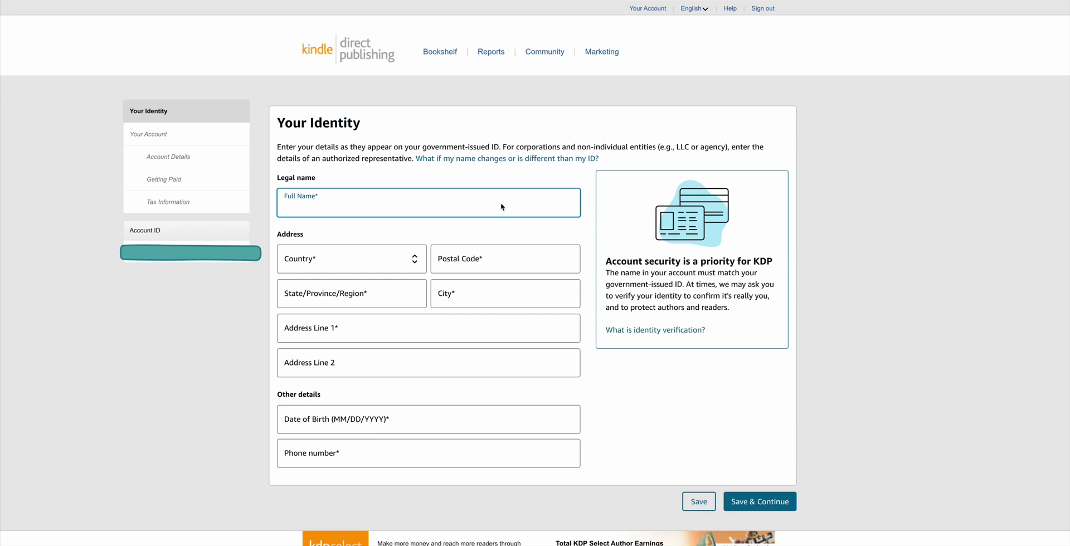
{"action": "key", "text": "super+v"}
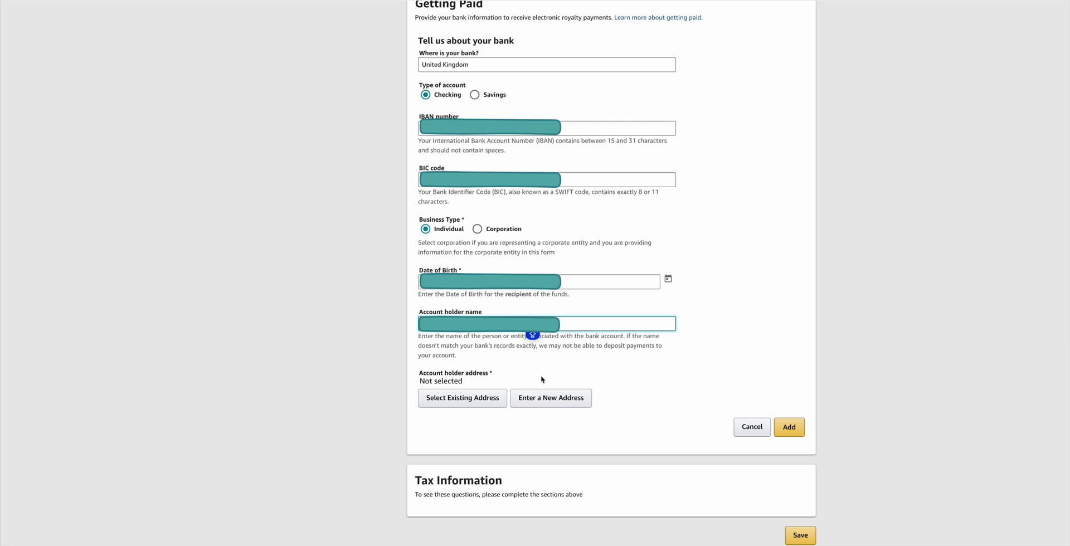
- Attach the saved existing address to the account holder and add the UK bank account
{"action": "left_click", "coordinate": [499, 399]}
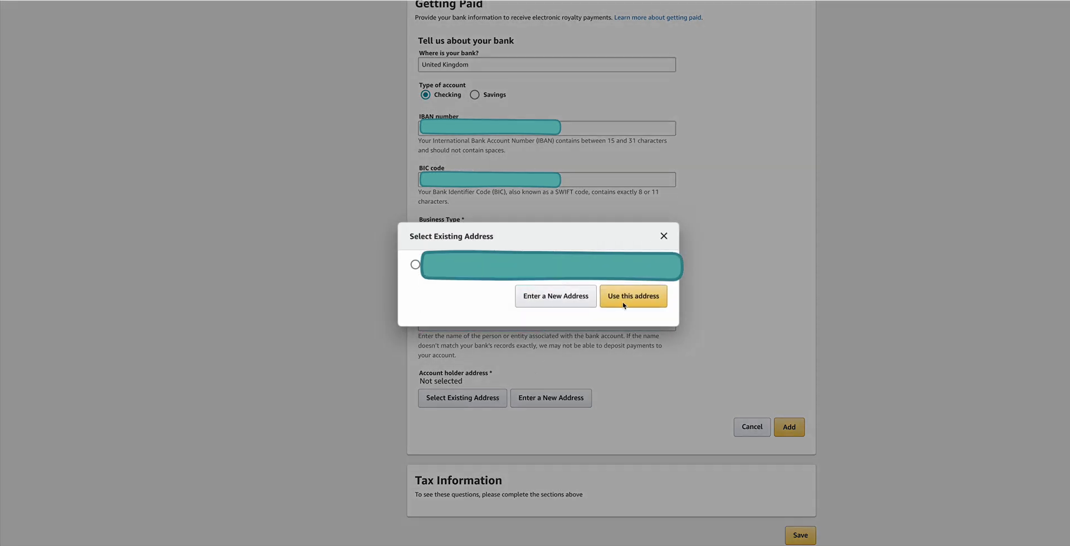
{"action": "left_click", "coordinate": [415, 265]}
{"action": "left_click", "coordinate": [631, 297]}
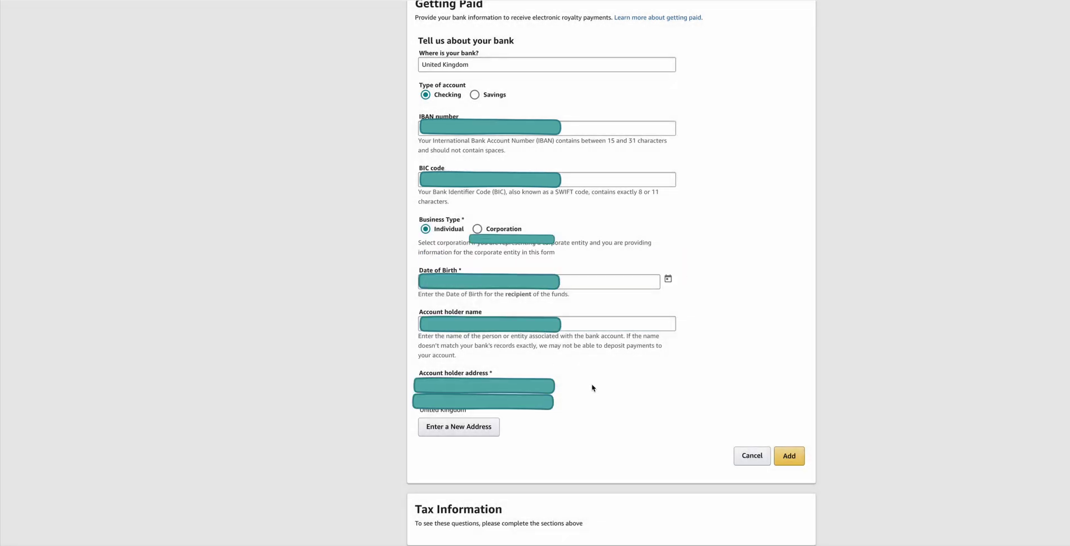
{"action": "left_click", "coordinate": [789, 456]}
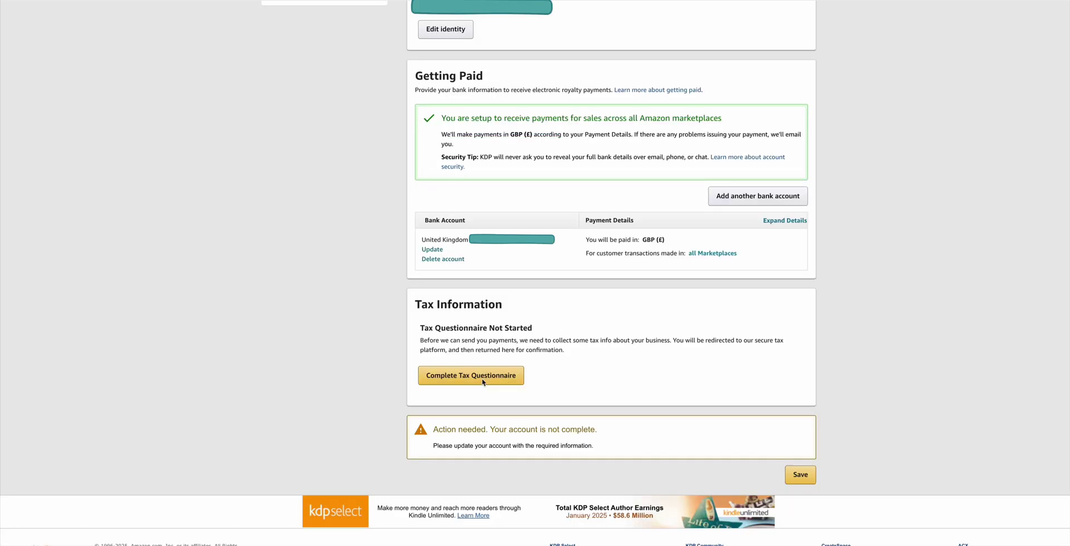
- Launch the tax questionnaire from the account page
{"action": "left_click", "coordinate": [483, 382]}
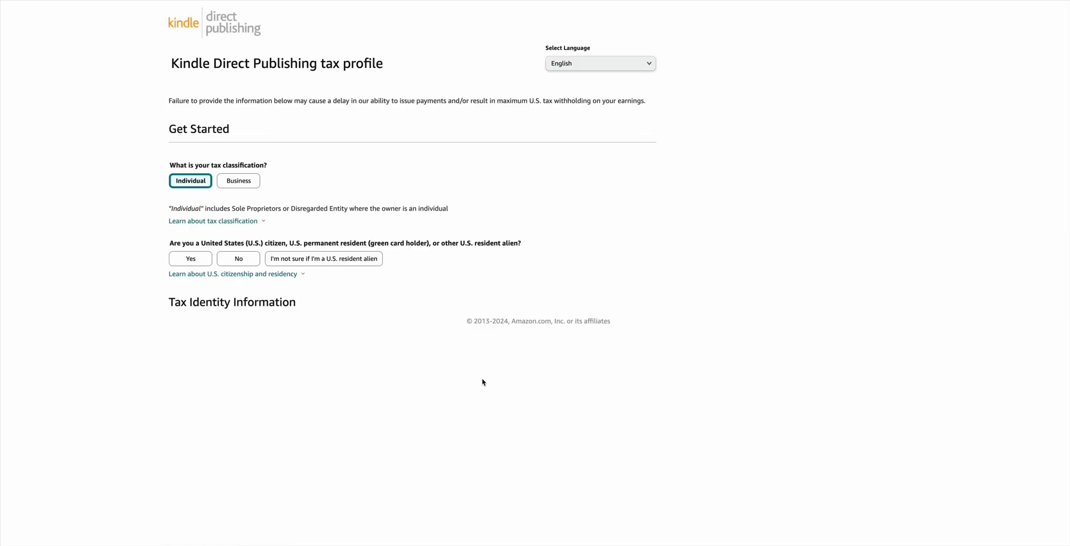
- Answer No to the U.S. person question and pick United Kingdom as country of citizenship
{"action": "left_click", "coordinate": [244, 263]}
{"action": "scroll", "coordinate": [267, 289], "scroll_direction": "down", "scroll_amount": 3}
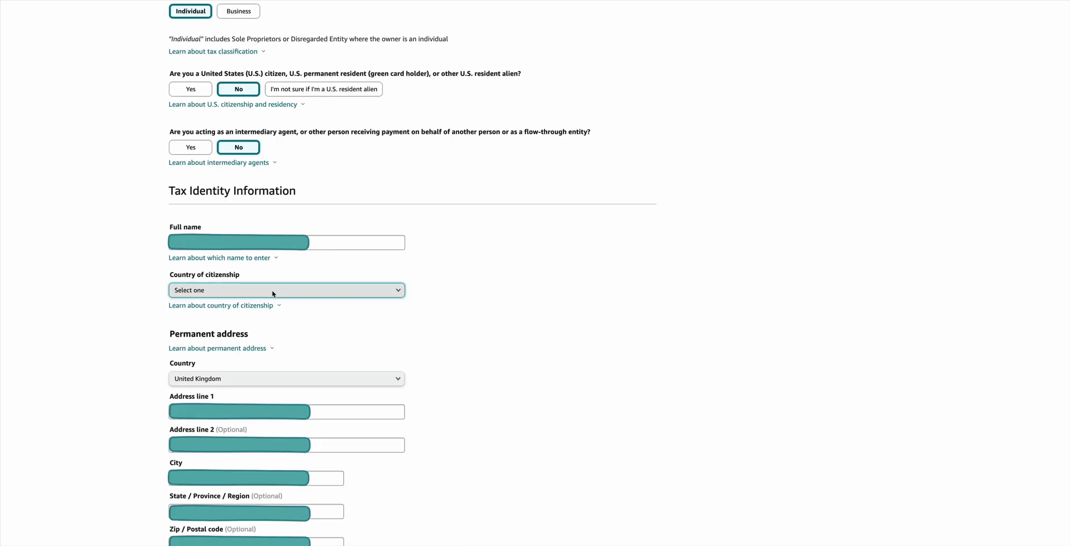
{"action": "left_click", "coordinate": [272, 294]}
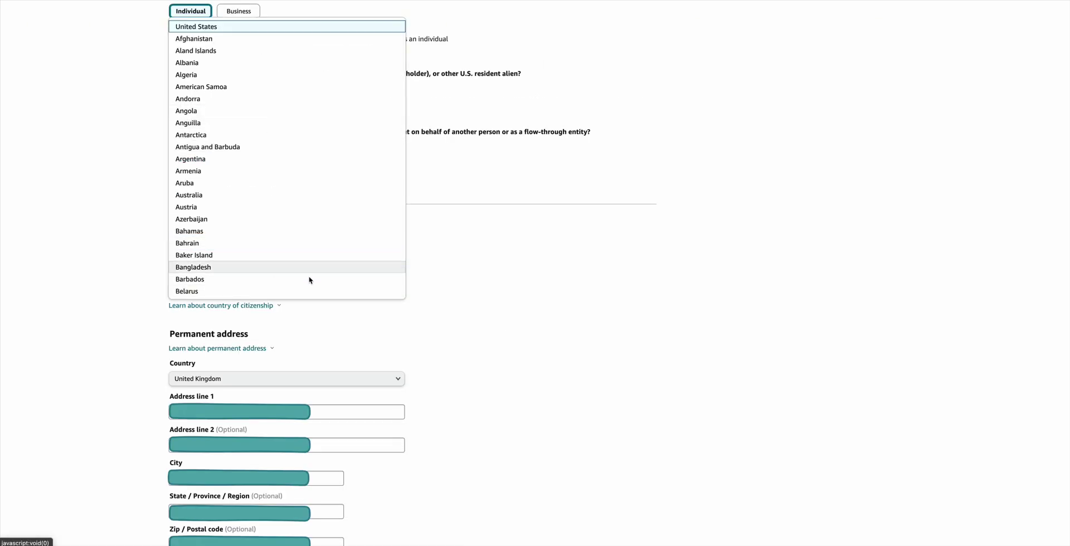
{"action": "scroll", "coordinate": [310, 279], "scroll_direction": "down", "scroll_amount": 5}
{"action": "scroll", "coordinate": [301, 284], "scroll_direction": "down", "scroll_amount": 5}
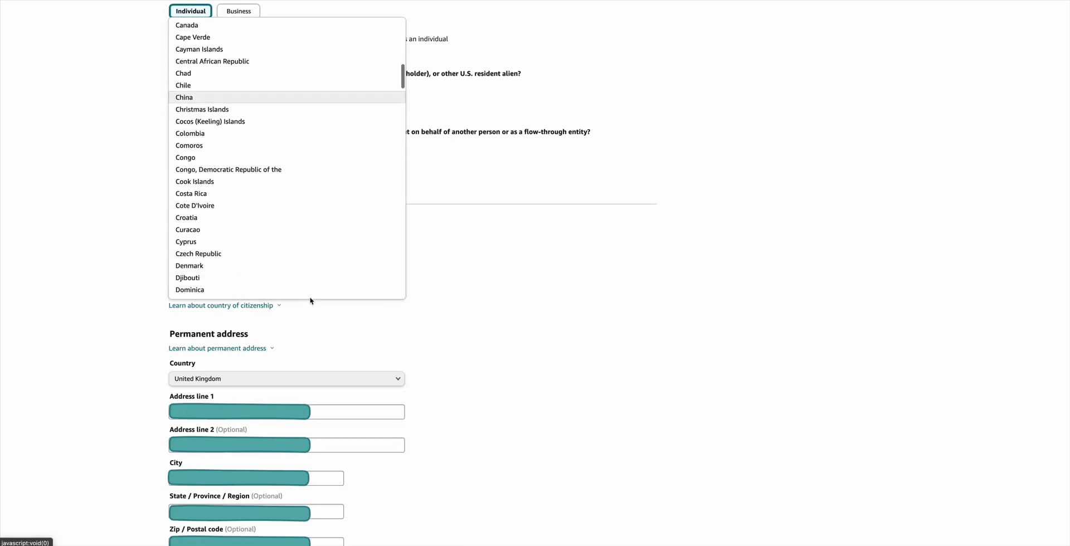
{"action": "scroll", "coordinate": [280, 281], "scroll_direction": "down", "scroll_amount": 5}
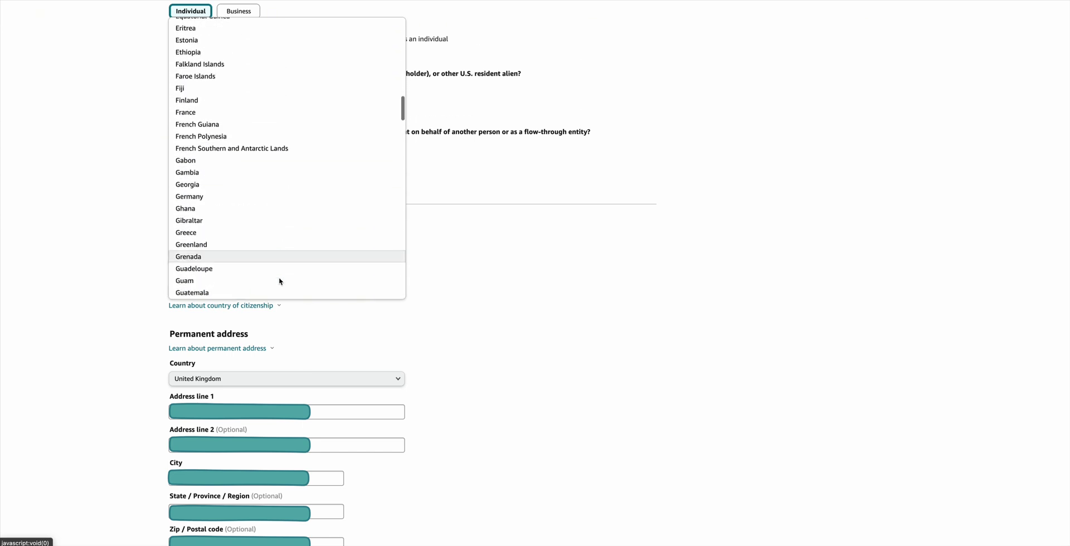
{"action": "scroll", "coordinate": [279, 282], "scroll_direction": "down", "scroll_amount": 10}
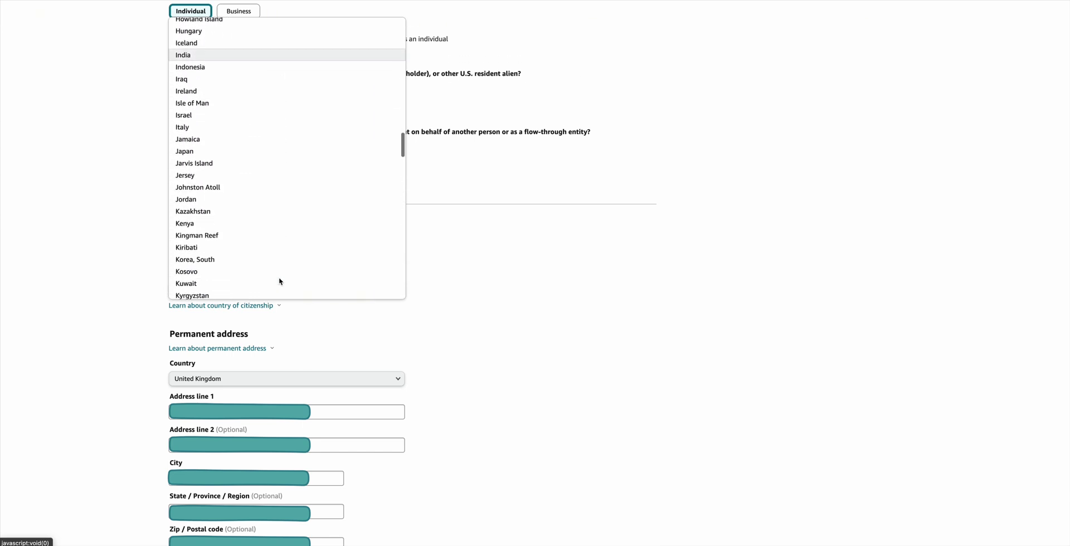
{"action": "scroll", "coordinate": [279, 281], "scroll_direction": "down", "scroll_amount": 10}
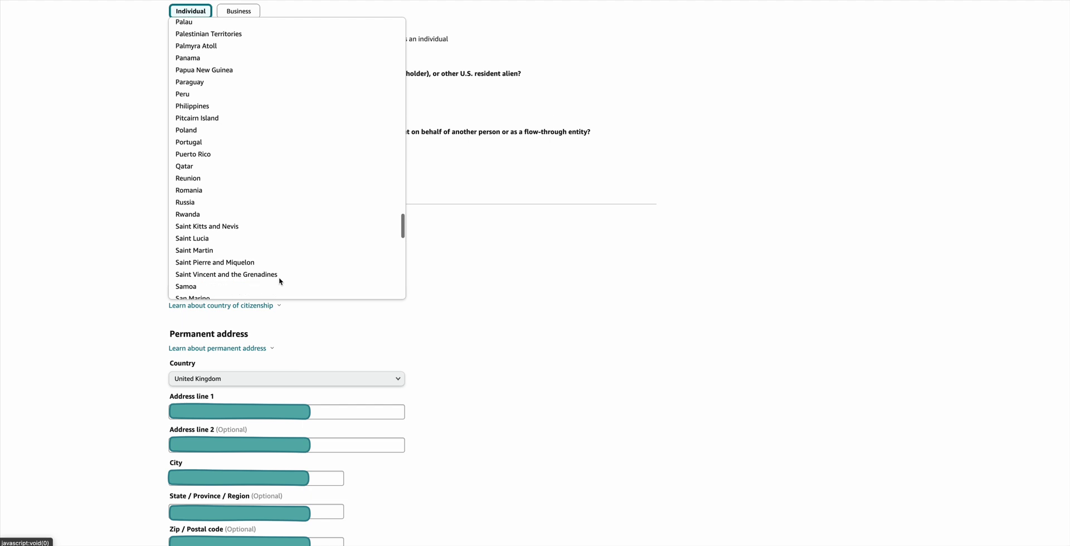
{"action": "scroll", "coordinate": [279, 281], "scroll_direction": "down", "scroll_amount": 5}
{"action": "scroll", "coordinate": [362, 435], "scroll_direction": "down", "scroll_amount": 5}
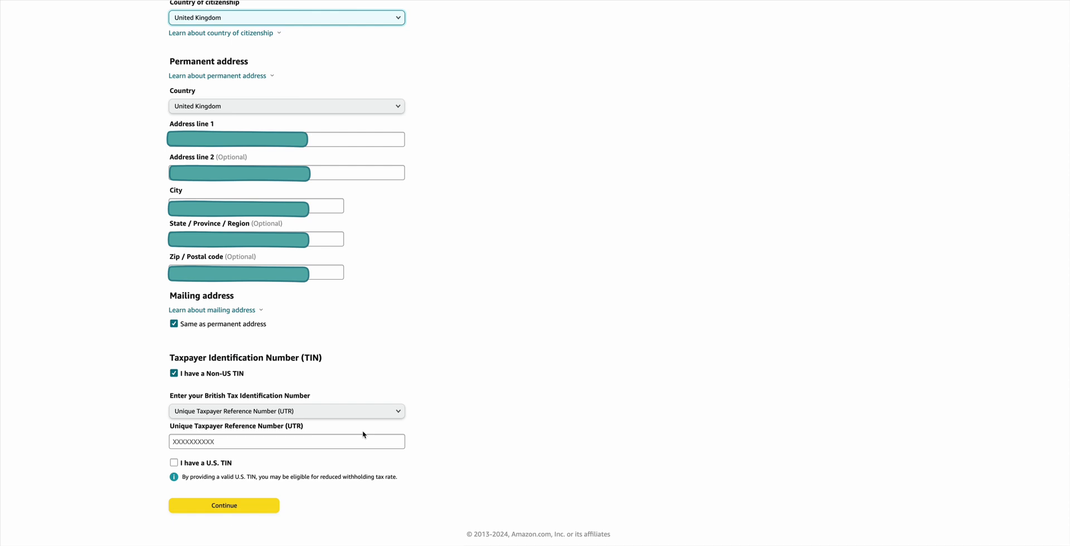
- Change the British tax ID type from UTR to National Insurance Number (NINO) and enter it
{"action": "left_click", "coordinate": [364, 439]}
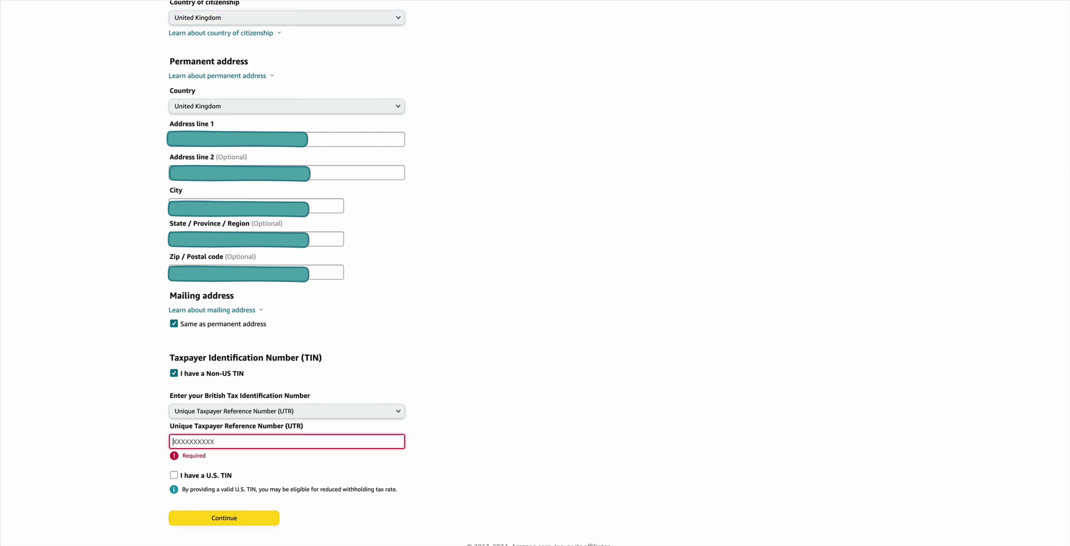
{"action": "left_click", "coordinate": [403, 412]}
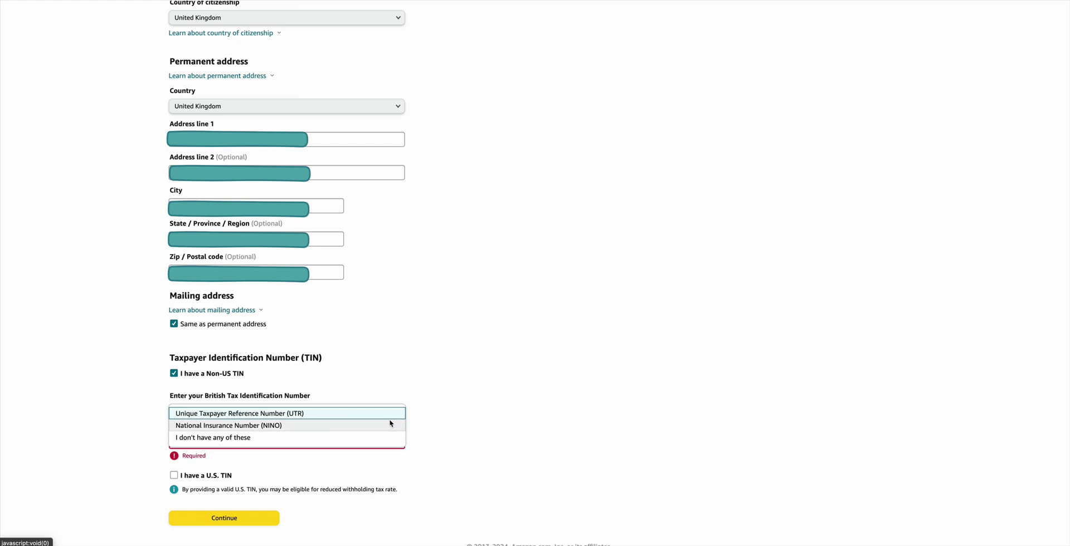
{"action": "left_click", "coordinate": [390, 426]}
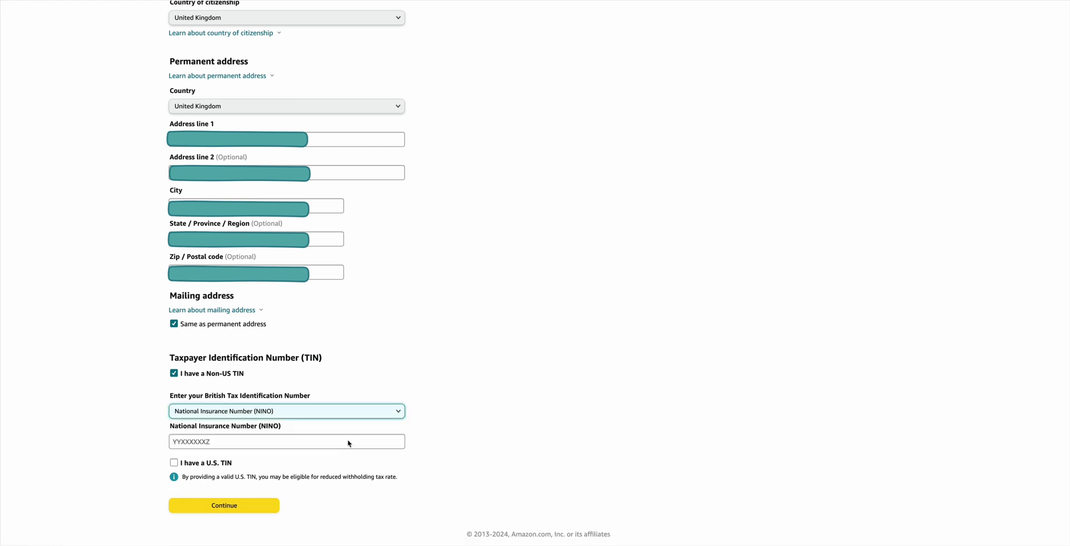
{"action": "left_click", "coordinate": [348, 442]}
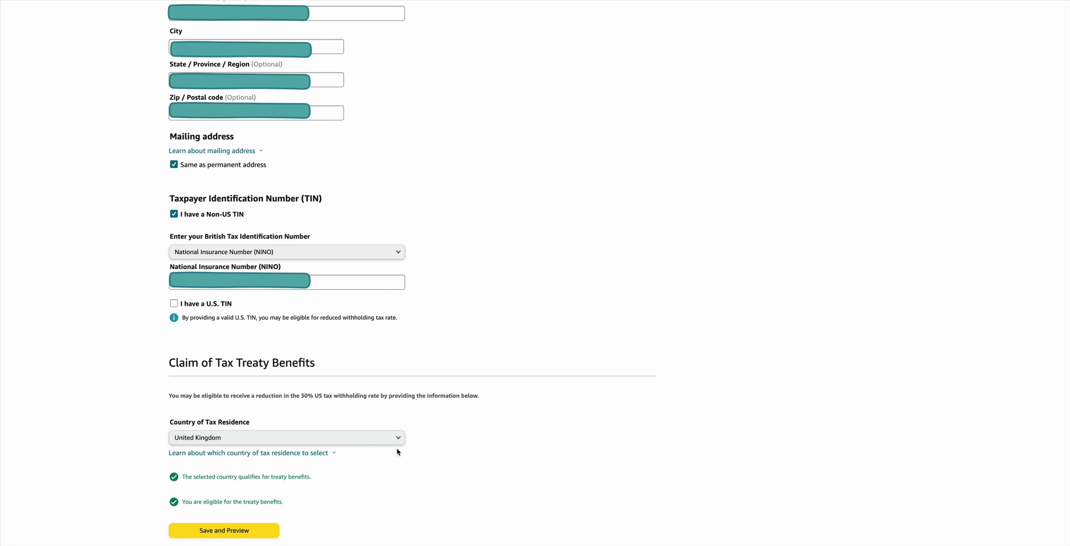
- Save and preview the tax form, exit the interview, and save the account page
{"action": "left_click", "coordinate": [262, 530]}
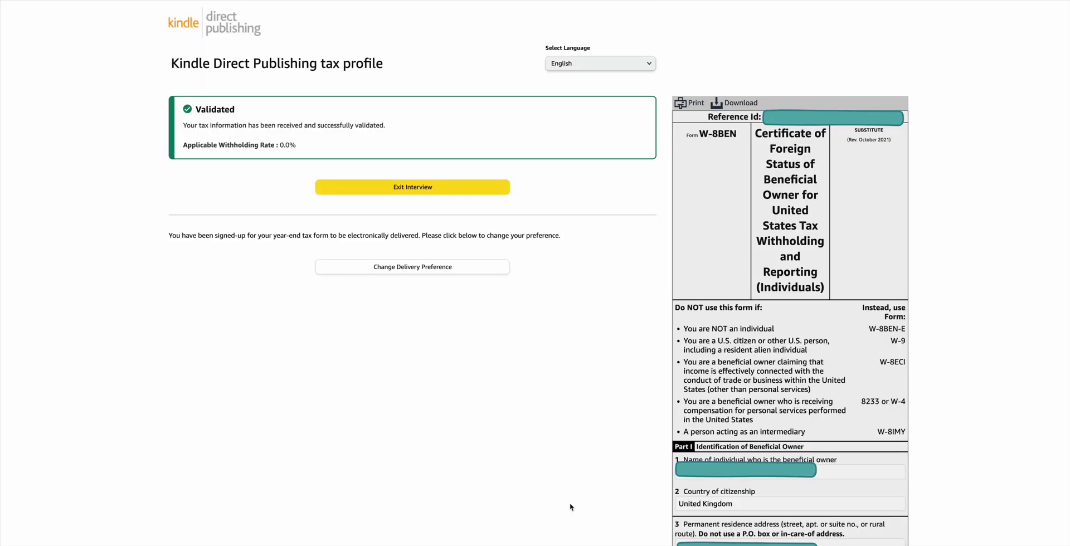
{"action": "left_click", "coordinate": [413, 190]}
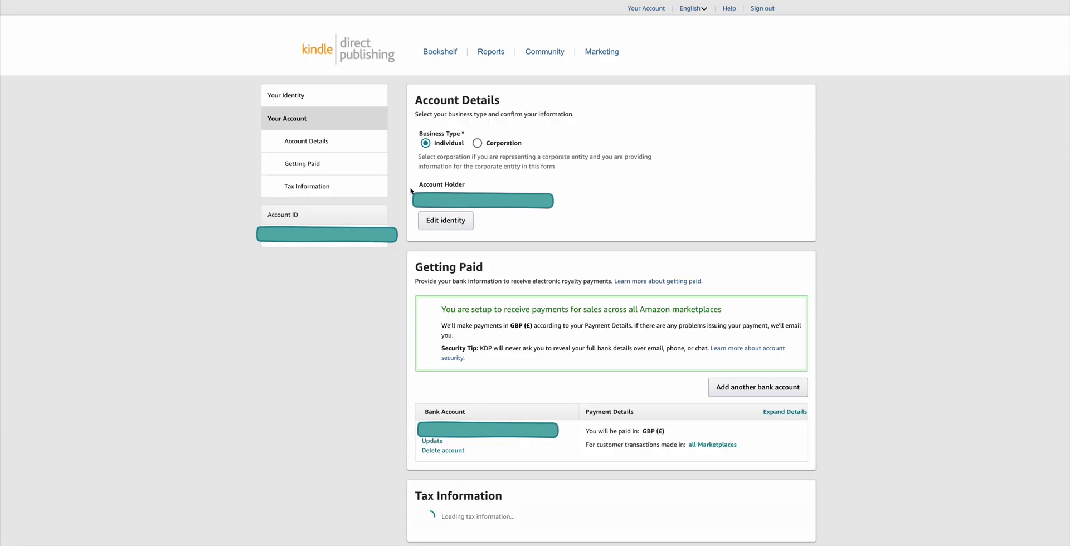
{"action": "scroll", "coordinate": [579, 314], "scroll_direction": "down", "scroll_amount": 5}
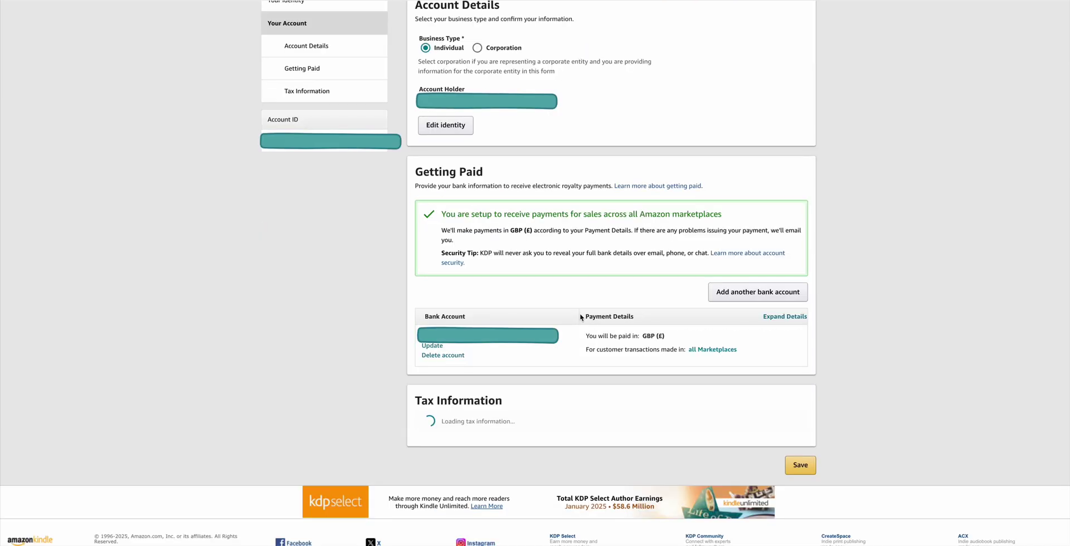
{"action": "left_click", "coordinate": [801, 417]}
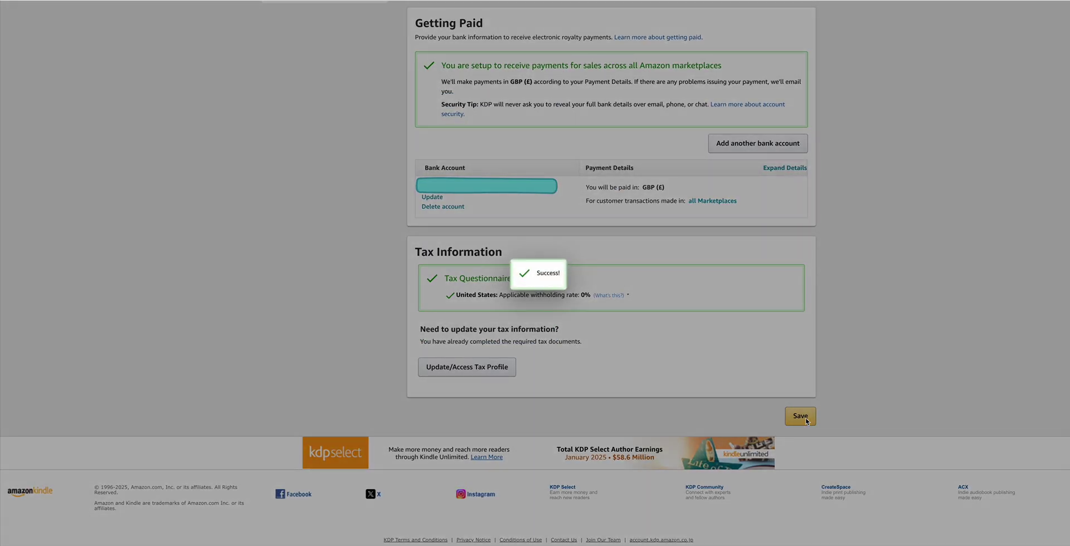